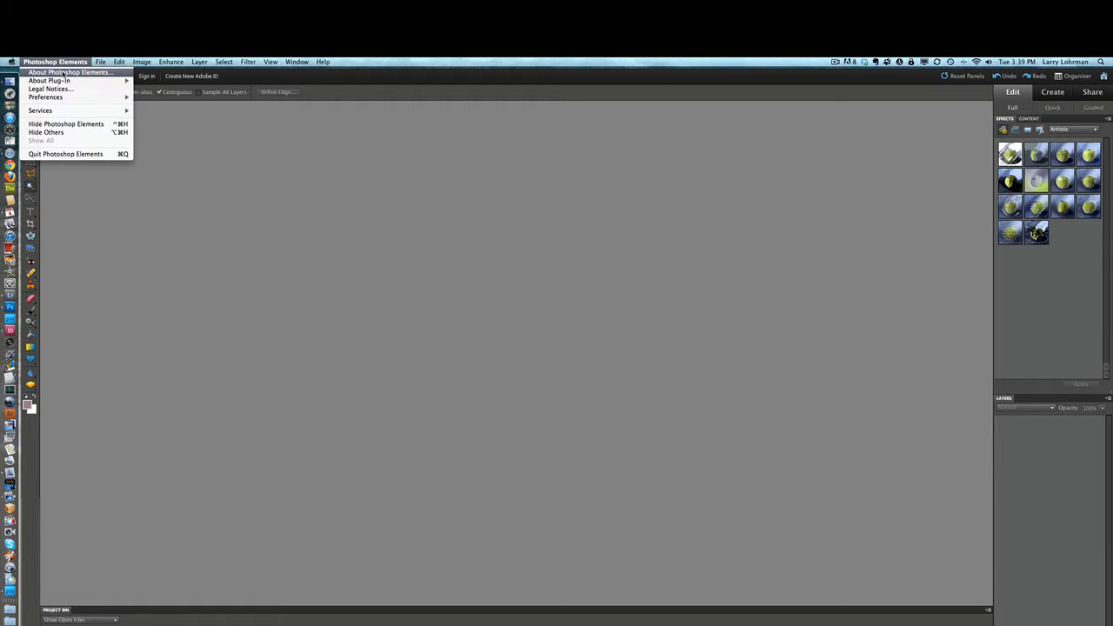
Step: Check which version of the program is installed and close the version information
left_click(65, 73)
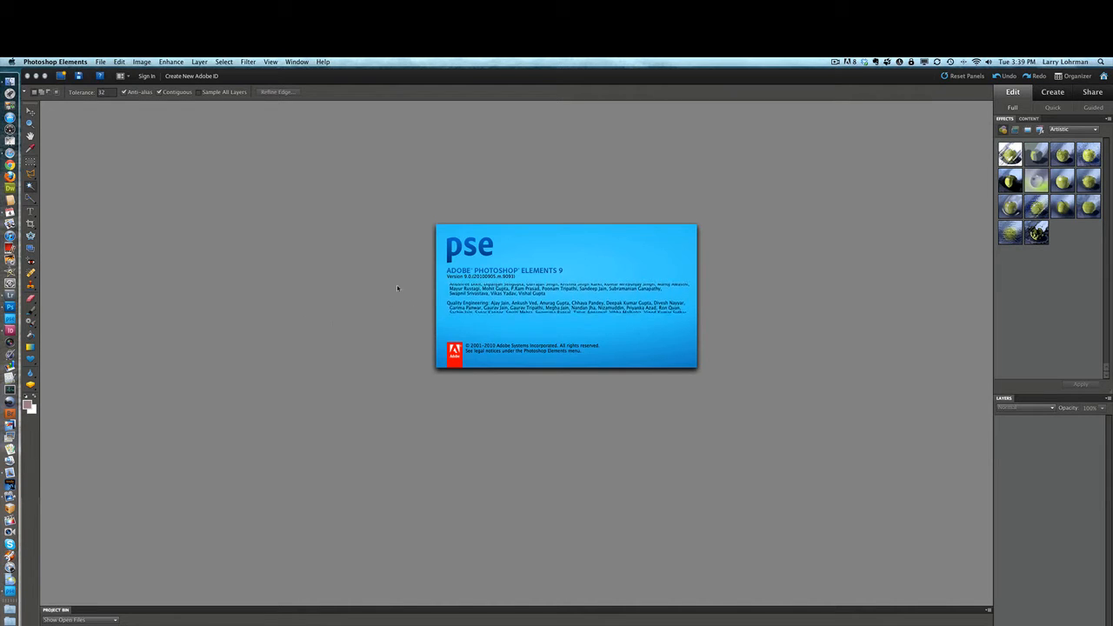
left_click(470, 236)
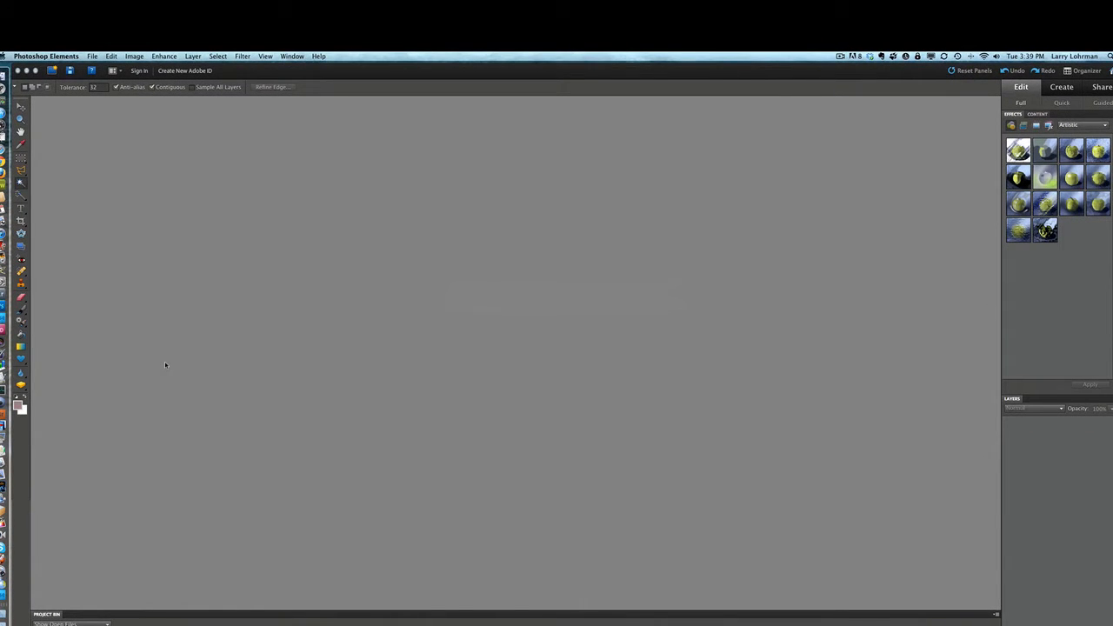
left_click(151, 87)
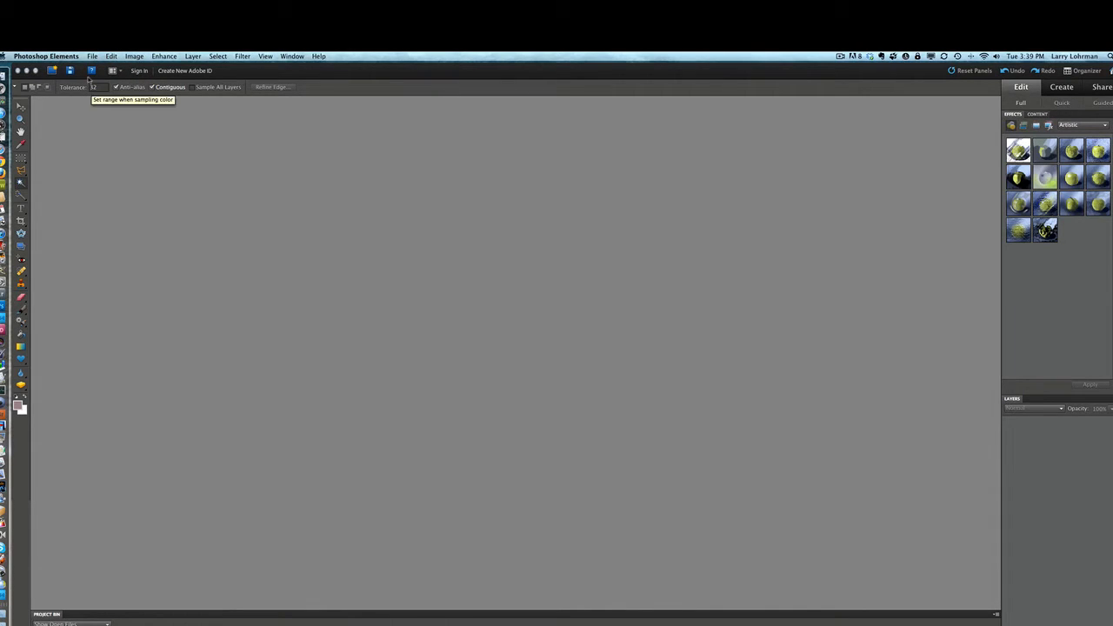
Step: Start opening a file and select B55U2095.TIF on the Desktop
left_click(92, 58)
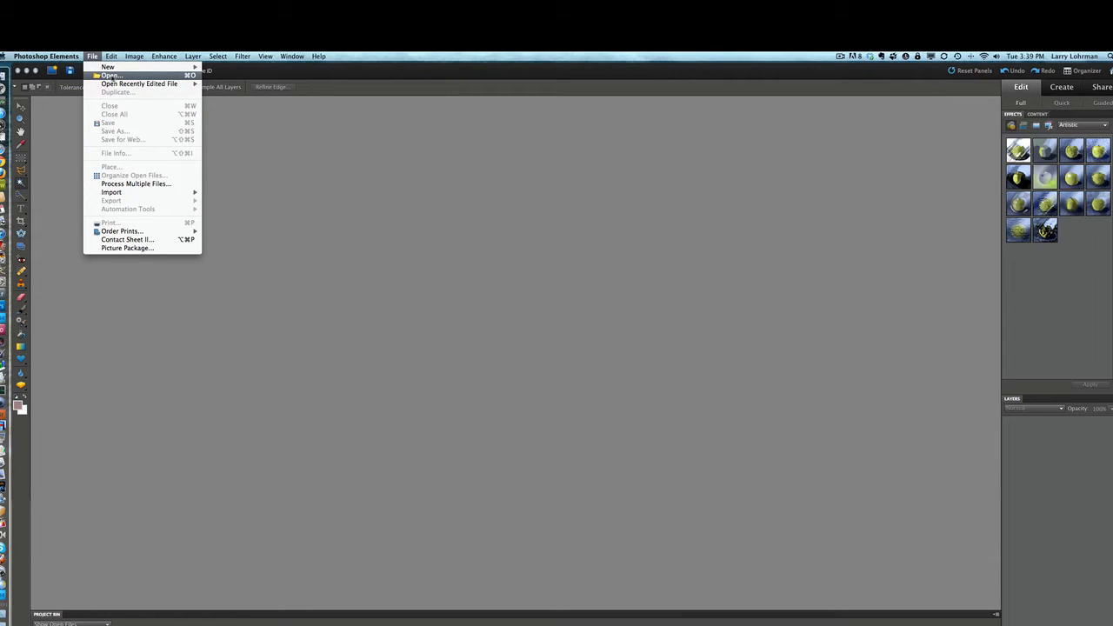
left_click(111, 76)
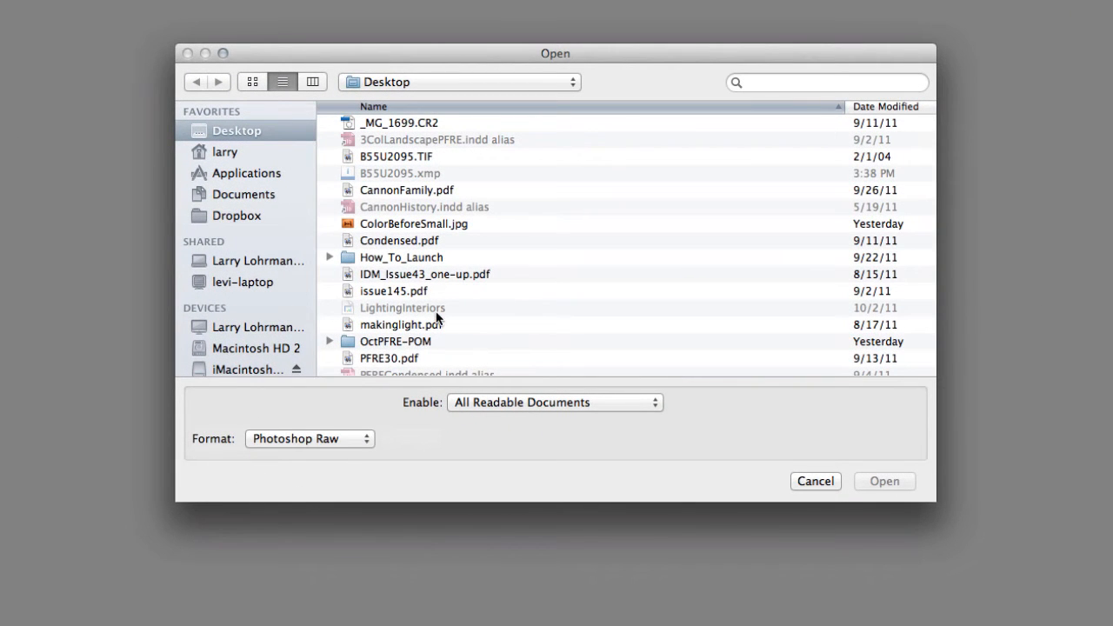
left_click(366, 159)
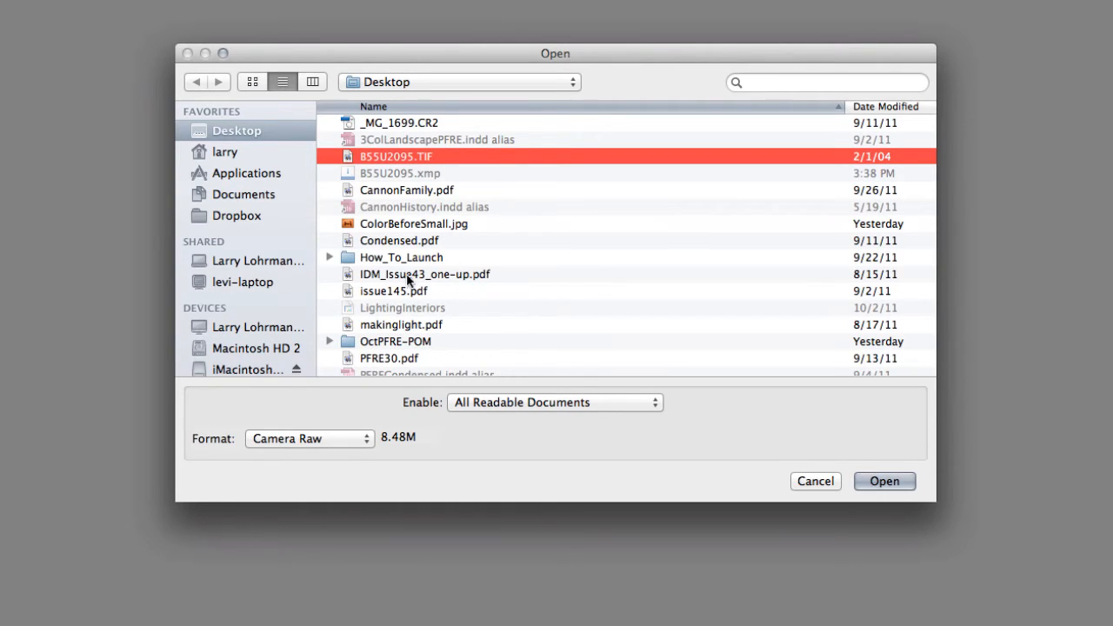
Step: Select ColorBeforeSmall.jpg instead and set its opening format to Camera Raw
left_click(411, 223)
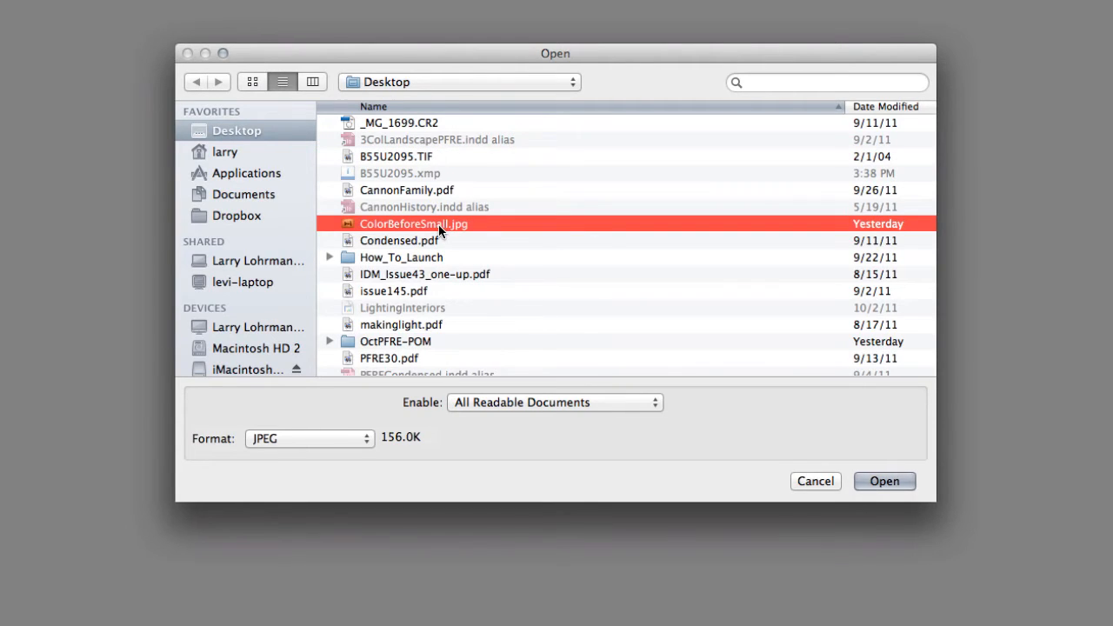
left_click(365, 438)
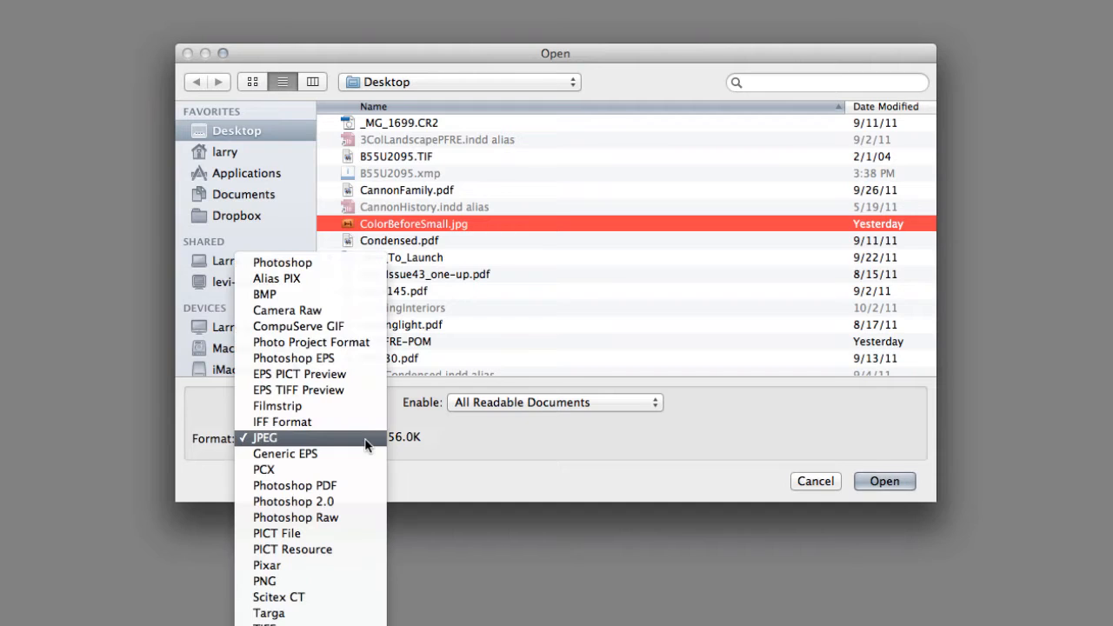
left_click(280, 312)
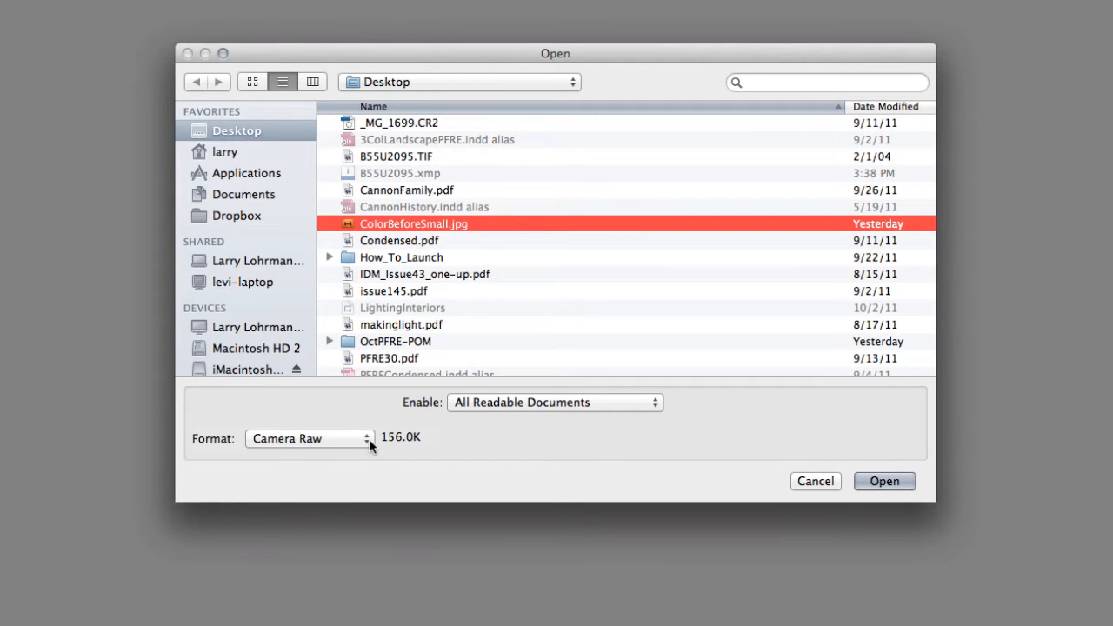
Step: Open B55U2095.TIF from the Desktop in the Camera Raw format
left_click(371, 157)
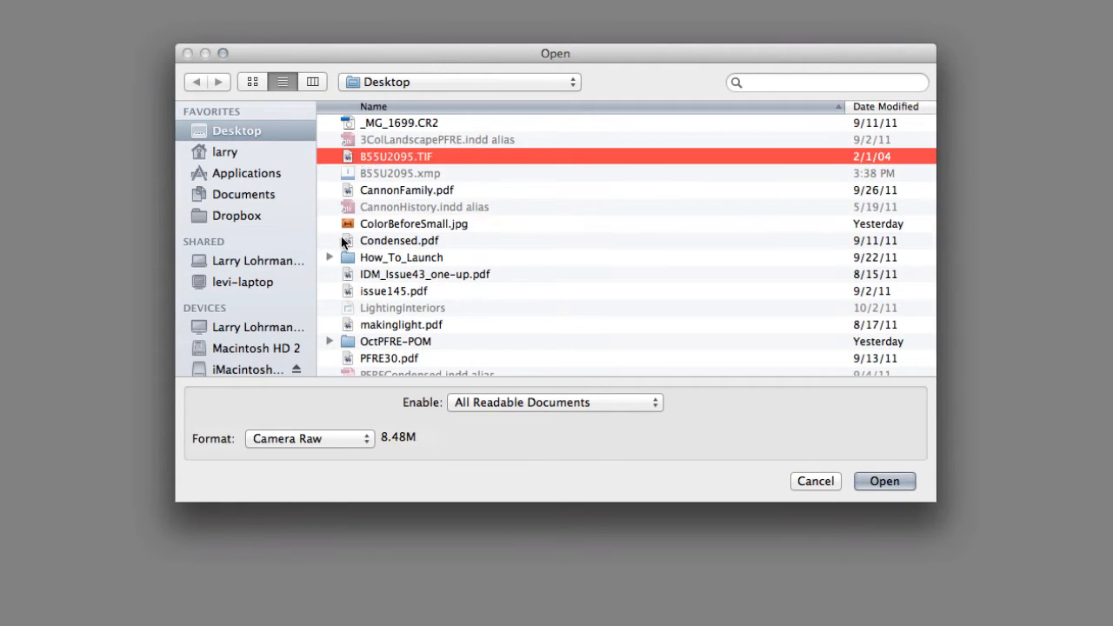
left_click(886, 479)
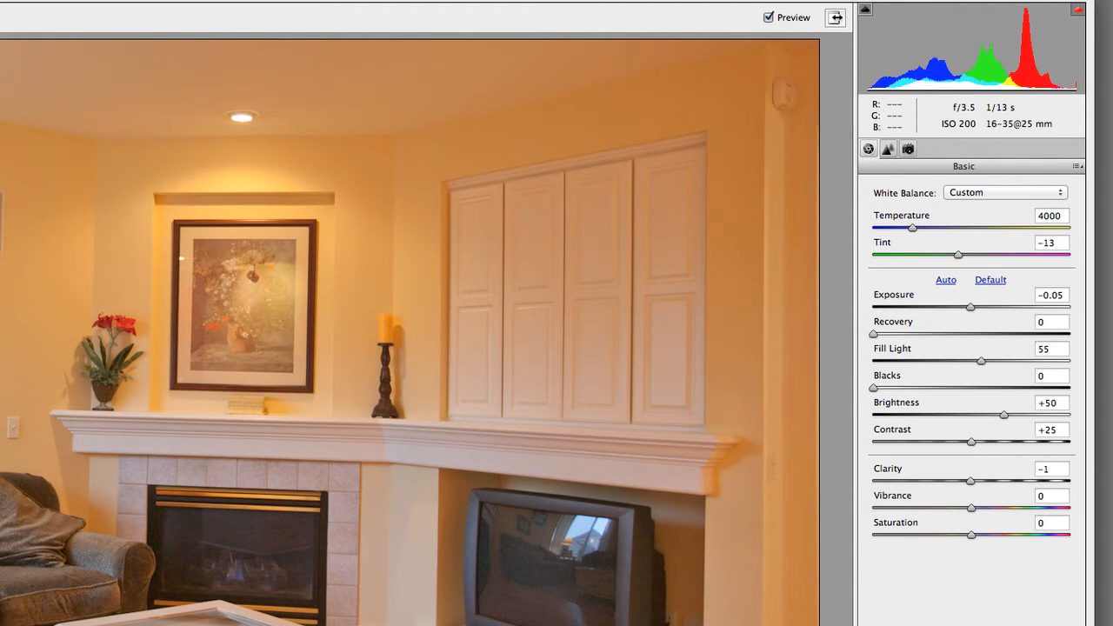
Step: Examine the sharpening and noise reduction settings in Camera Raw and return to the Basic adjustments
left_click(868, 150)
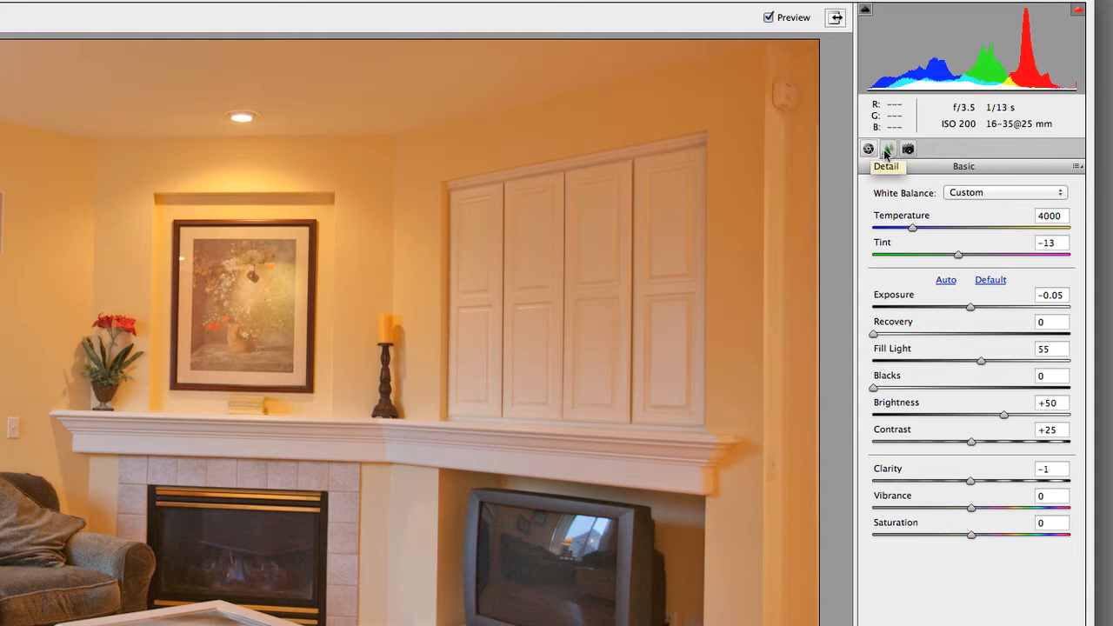
left_click(888, 151)
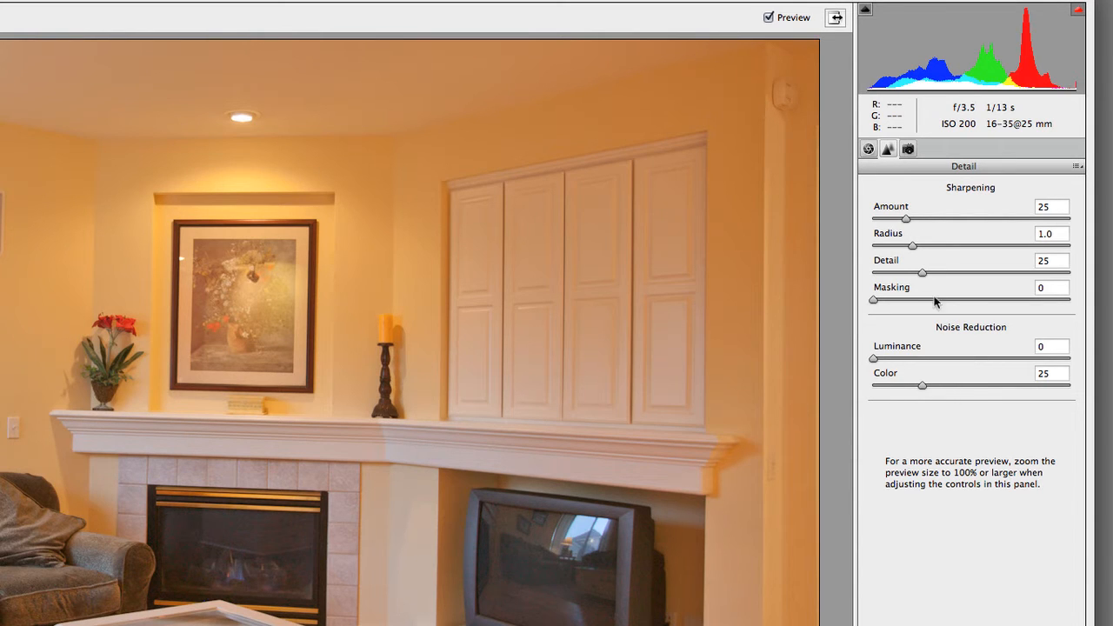
left_click(868, 150)
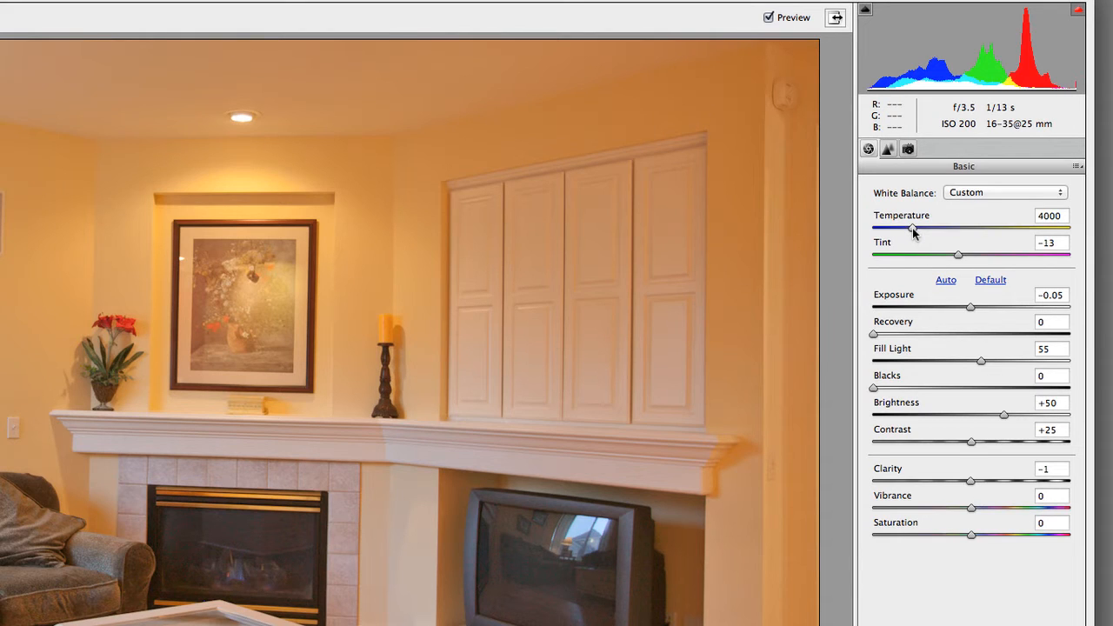
Step: Correct the photo's orange cast with the white balance adjustments, using a Temperature of 2450 and a Tint of -15
left_click_drag(912, 231, 875, 230)
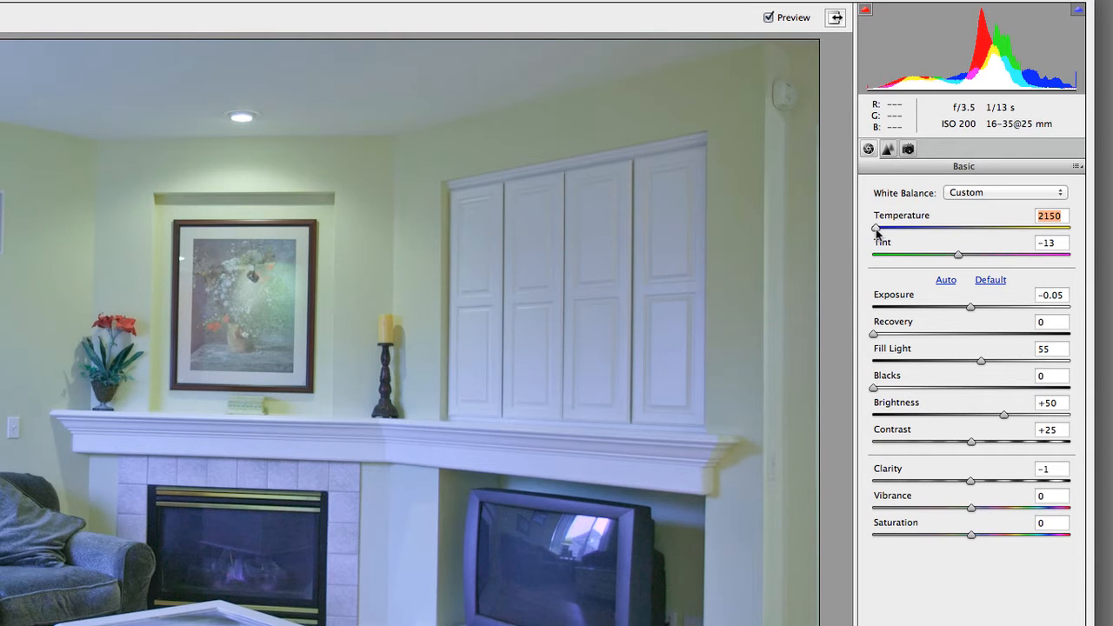
mouse_move(875, 229)
left_mouse_down()
mouse_move(999, 232)
mouse_move(895, 235)
left_mouse_up()
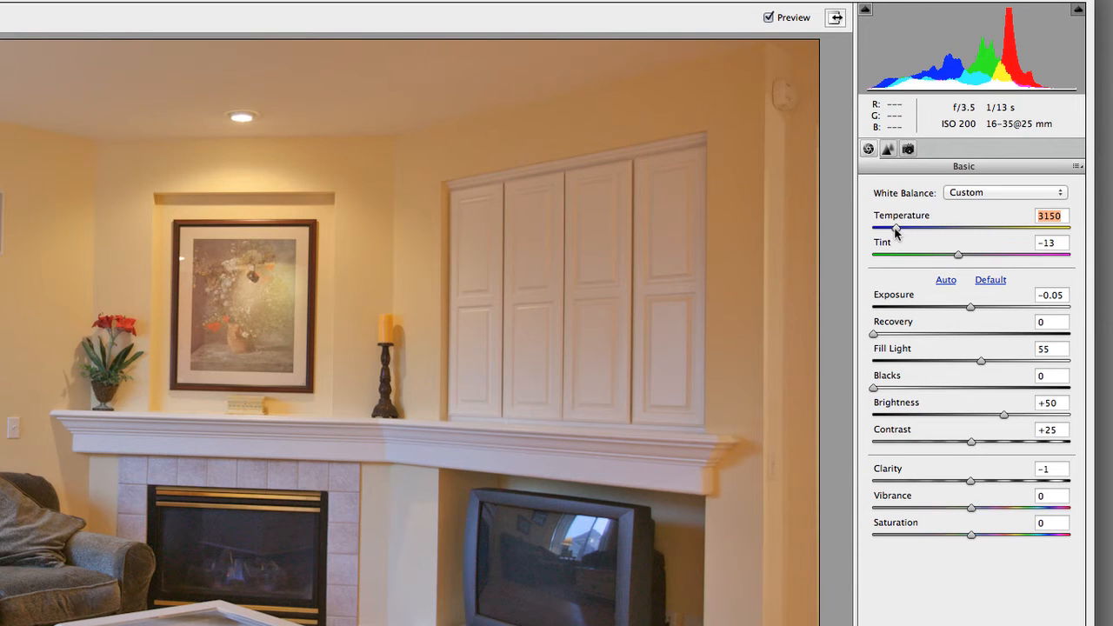
left_click_drag(895, 232, 891, 233)
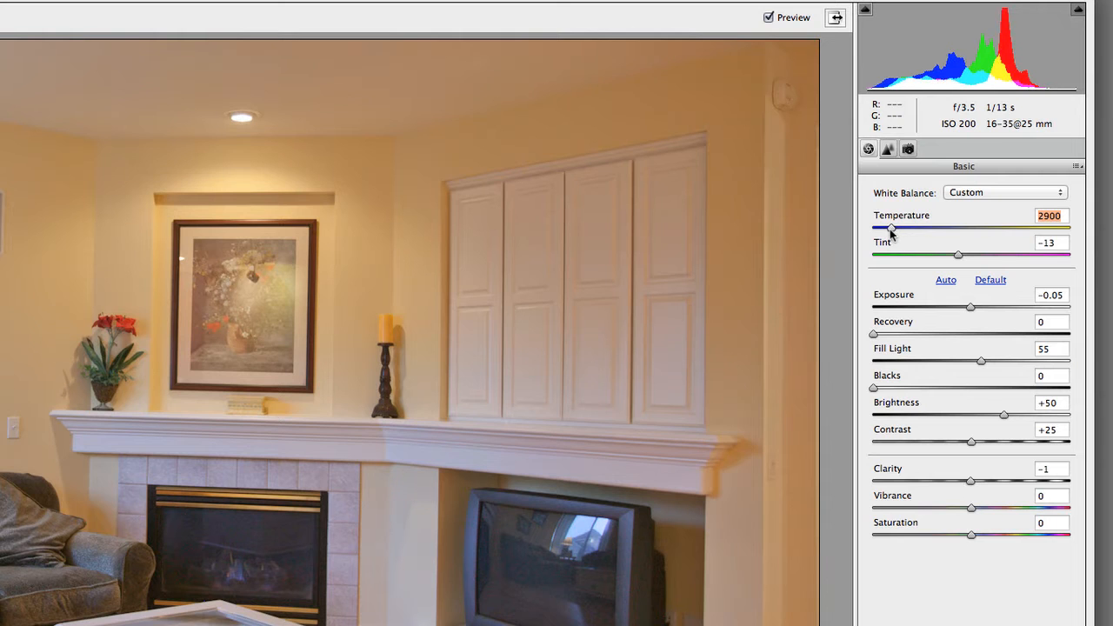
left_click_drag(891, 232, 886, 233)
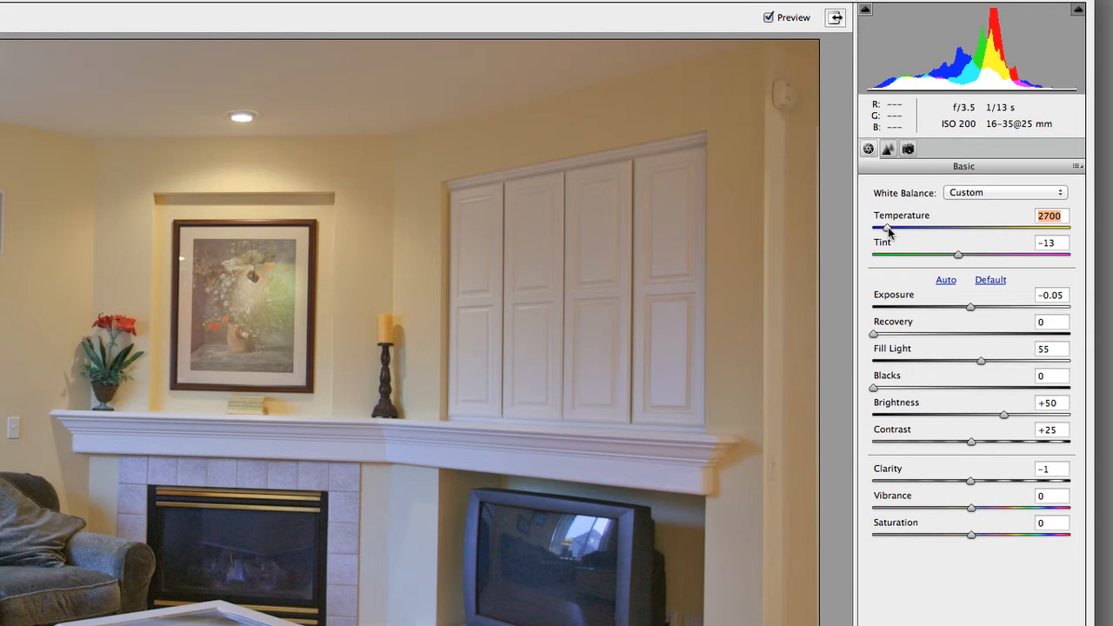
left_click_drag(888, 231, 880, 235)
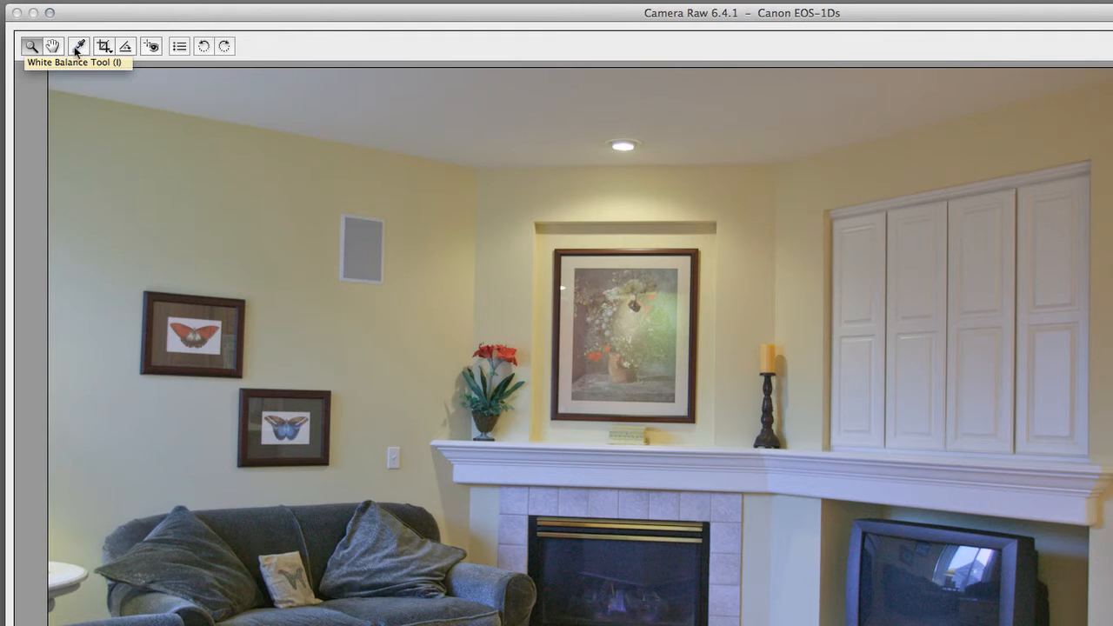
left_click(77, 50)
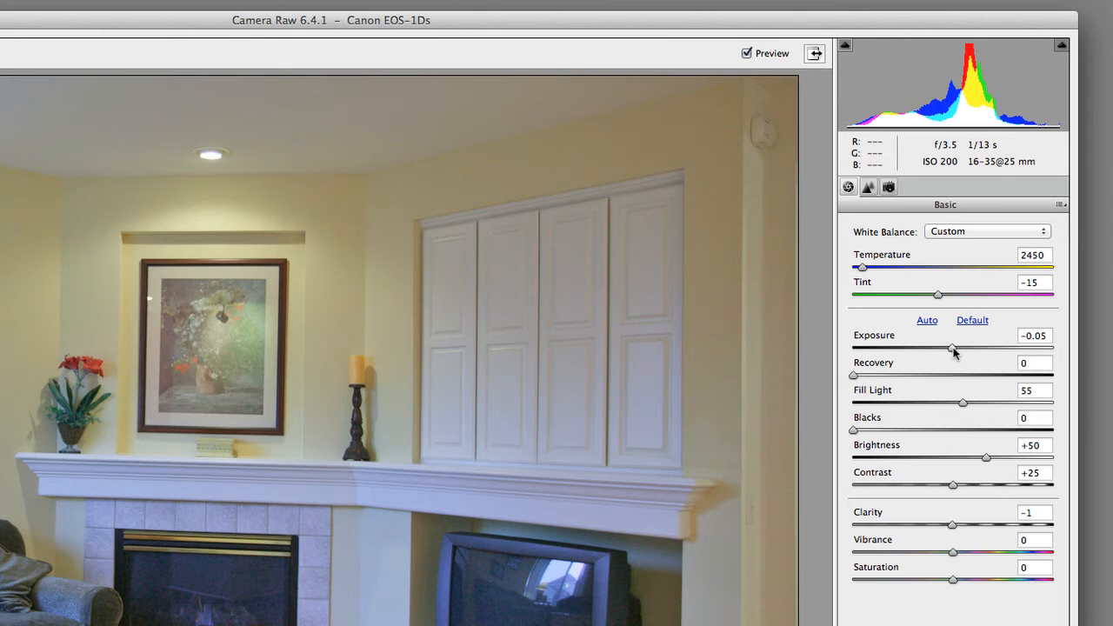
Step: Try a strongly negative Clarity on the photo, and settle on a Clarity of +88
left_click(854, 376)
left_click(951, 526)
left_click_drag(954, 527, 878, 527)
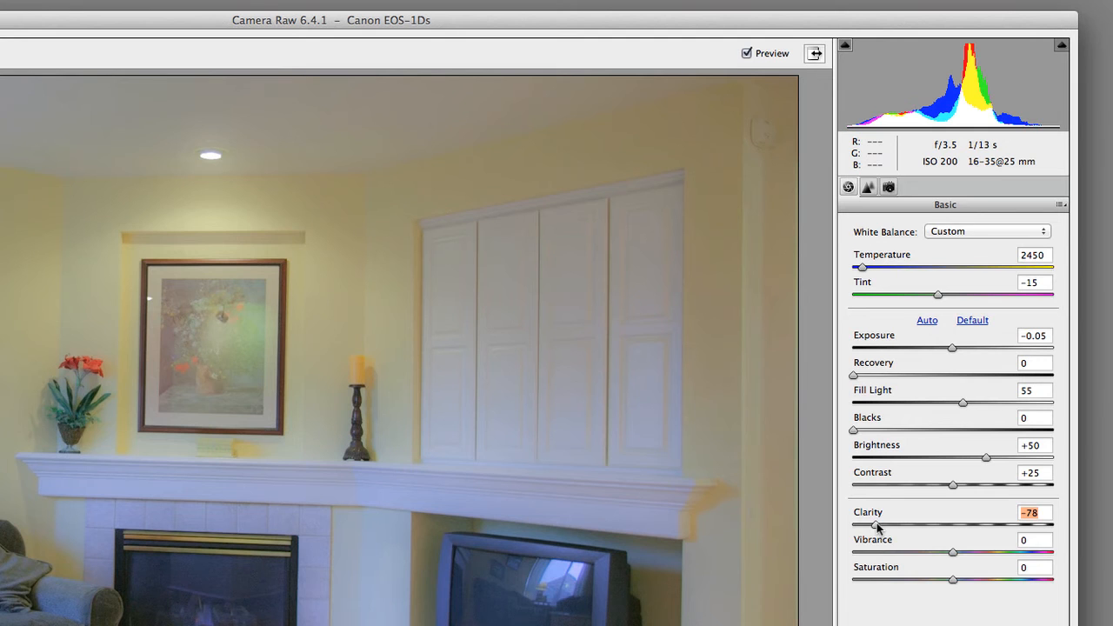
left_click_drag(878, 526, 1040, 528)
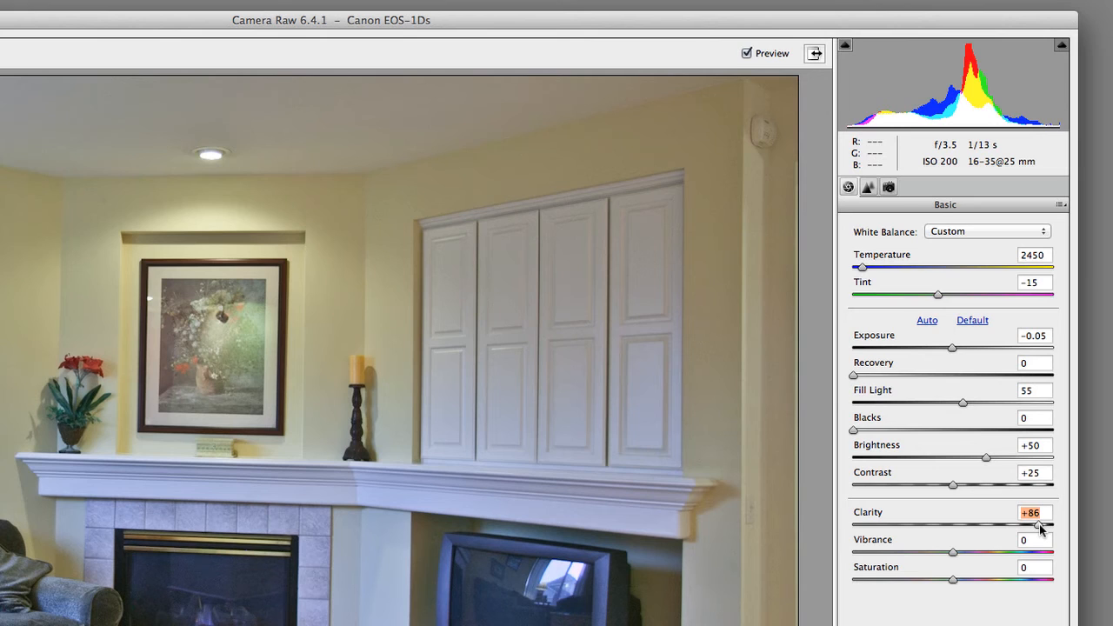
left_click_drag(1041, 528, 1045, 527)
left_click_drag(1044, 527, 1043, 528)
Step: Set the photo's Saturation to +10 and its Fill Light to 71
mouse_move(951, 580)
left_mouse_down()
mouse_move(981, 583)
mouse_move(947, 584)
mouse_move(963, 587)
left_mouse_up()
left_click_drag(970, 586, 961, 585)
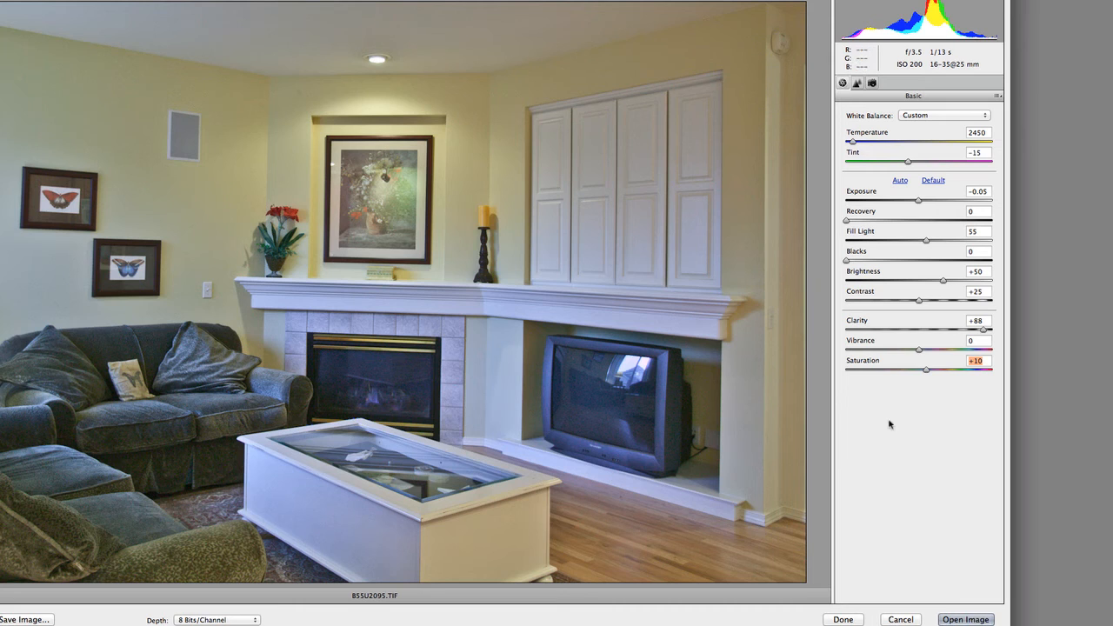
left_click(919, 202)
mouse_move(919, 202)
left_mouse_down()
mouse_move(930, 202)
mouse_move(918, 202)
left_mouse_up()
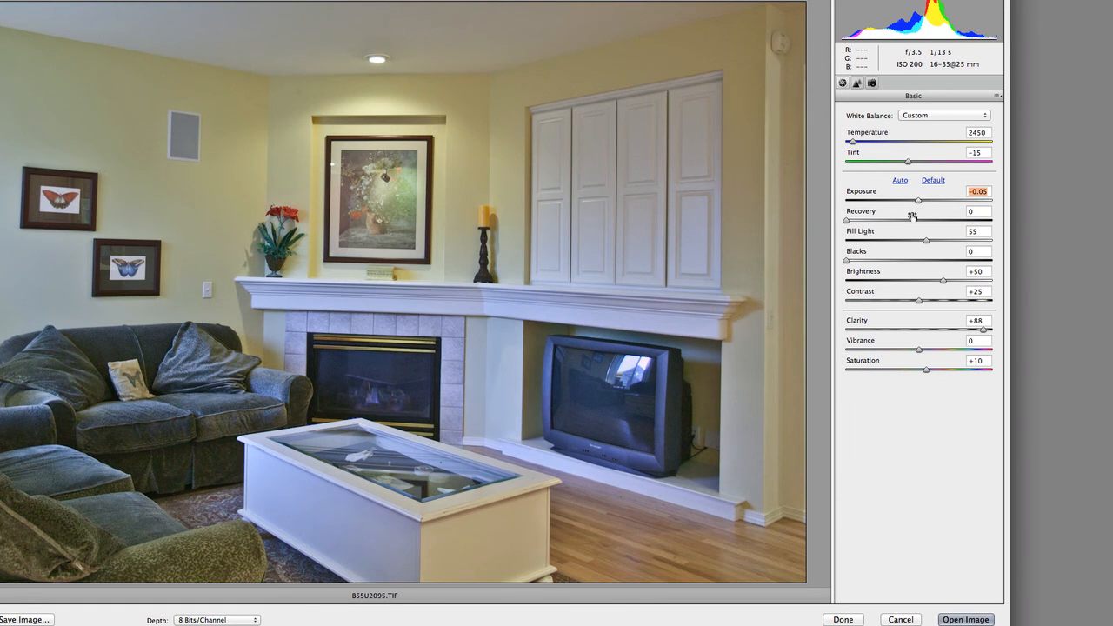
left_click(926, 241)
left_click_drag(926, 242, 948, 242)
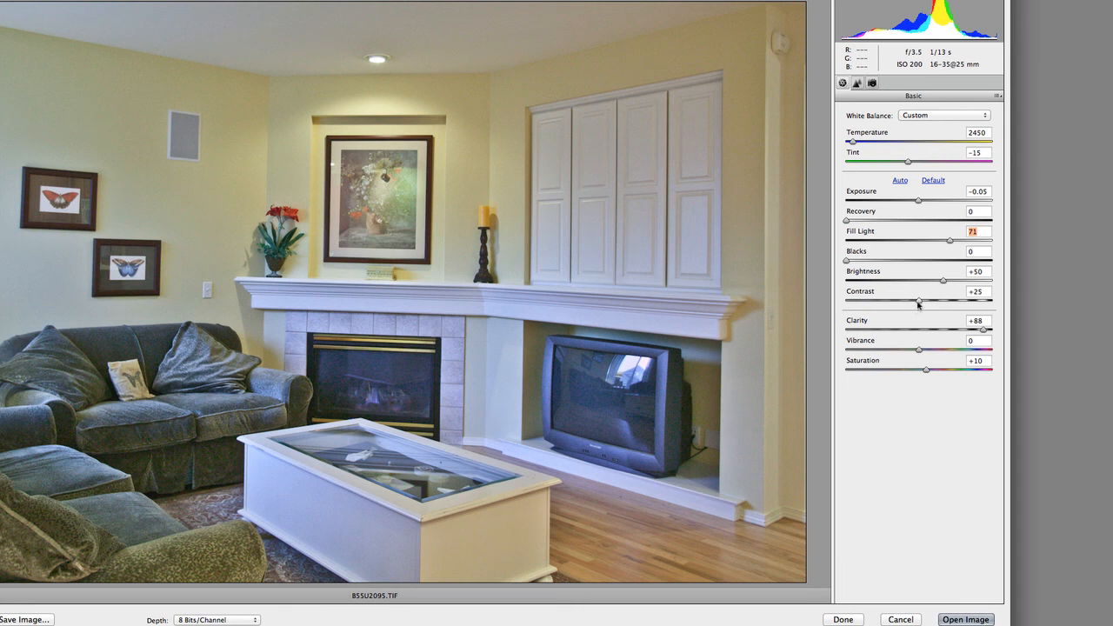
Step: Set the Contrast to +27 and open the adjusted image in the full editor
mouse_move(918, 303)
left_mouse_down()
mouse_move(948, 303)
mouse_move(920, 304)
left_mouse_up()
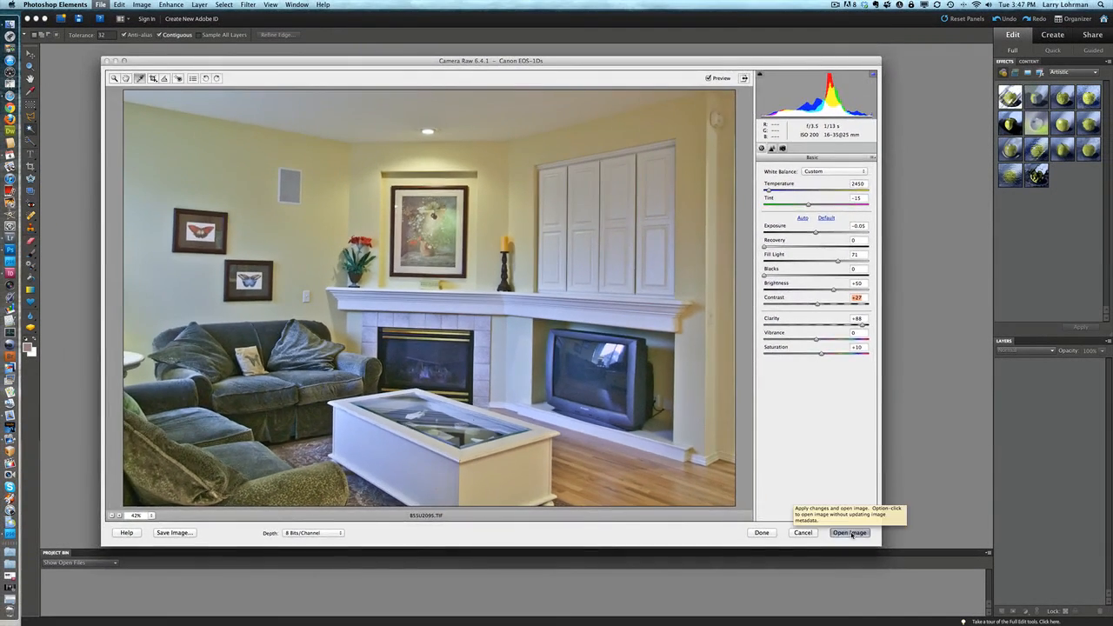
left_click(965, 619)
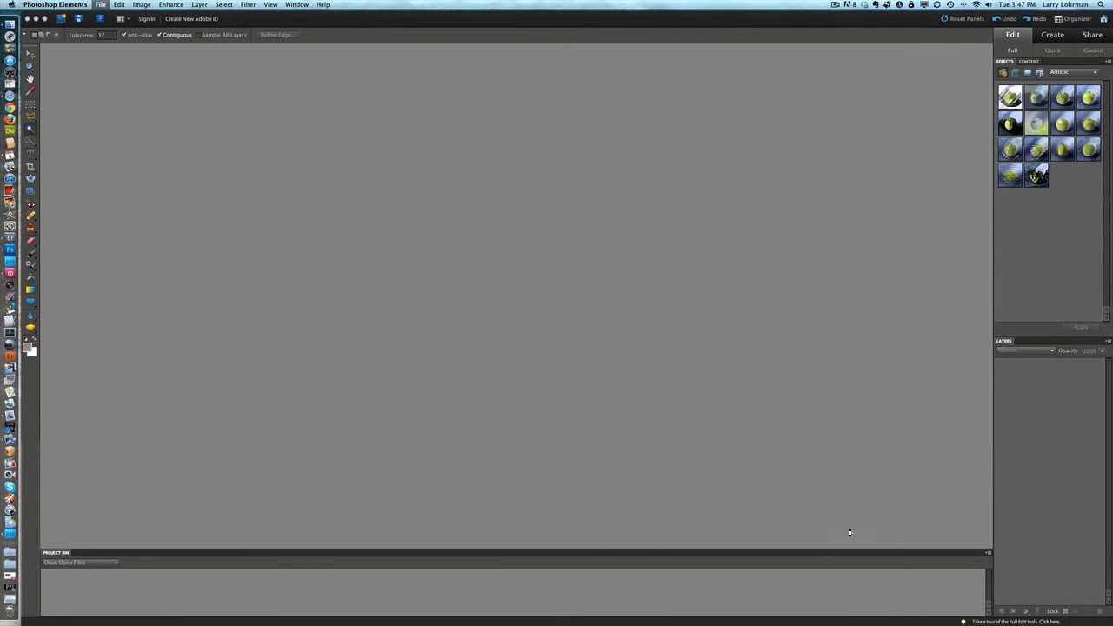